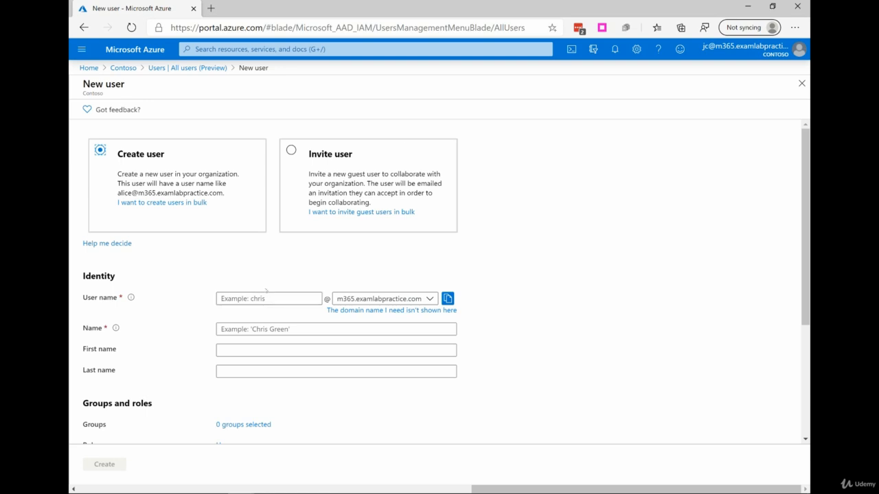
- Enter the new user's user name under the m365.examlabpractice.com domain
left_click(274, 296)
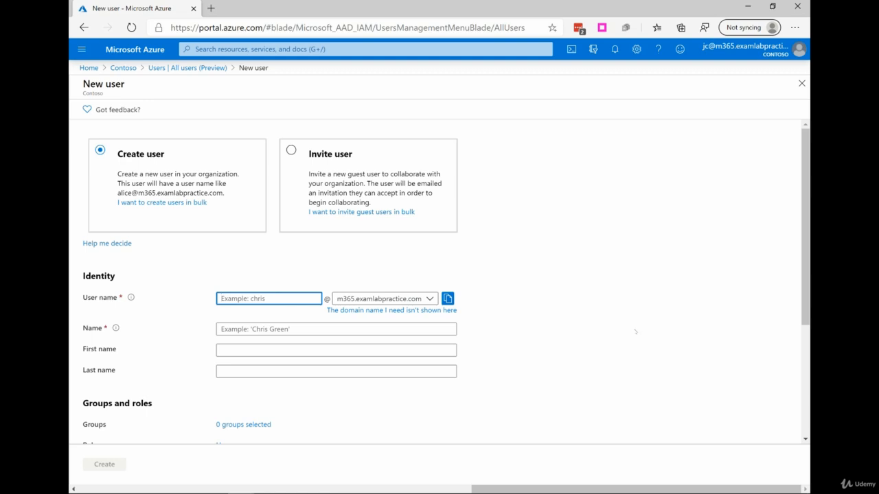
type("aaron365")
key("Tab")
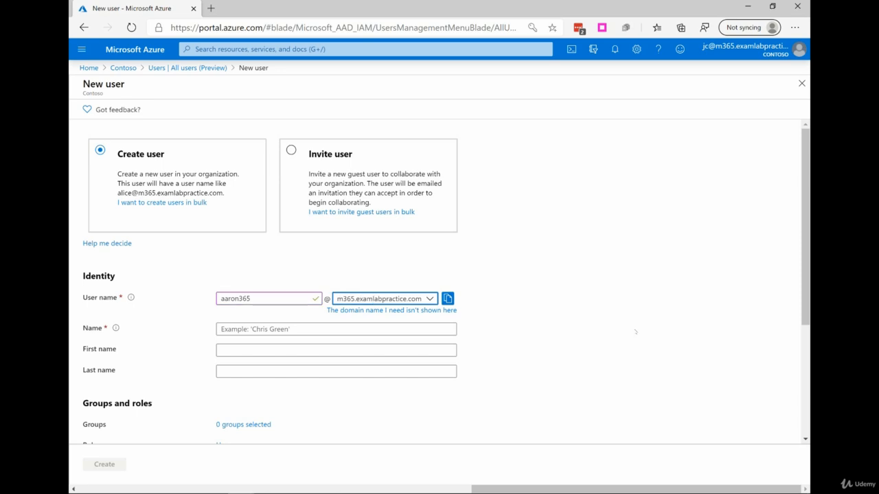
key("Tab")
key("Tab")
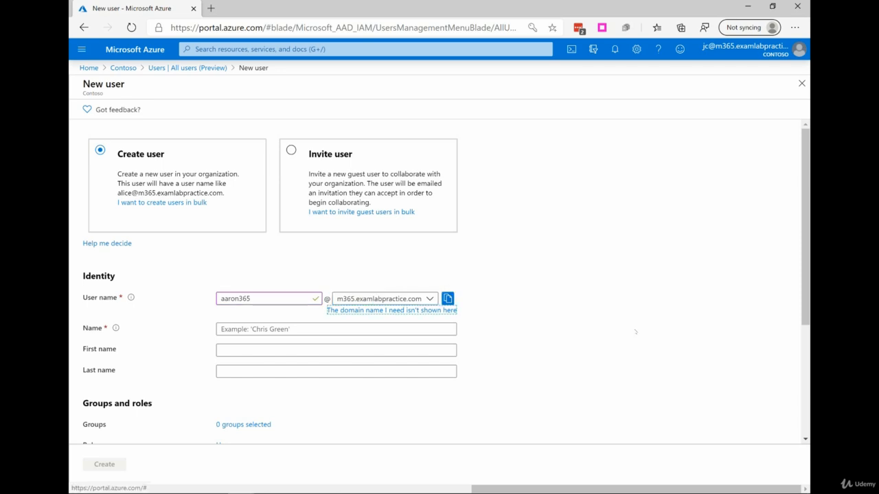
- Enter the new user's full display name in the Name field, correcting a typo
left_click(259, 329)
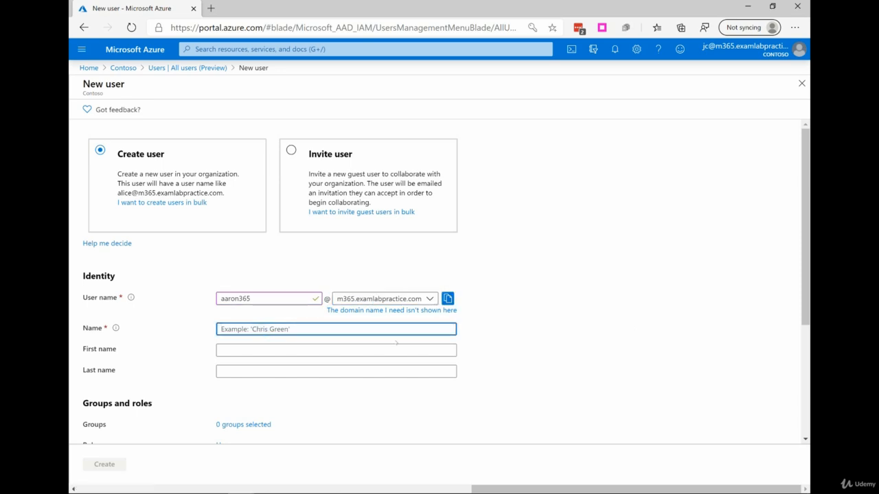
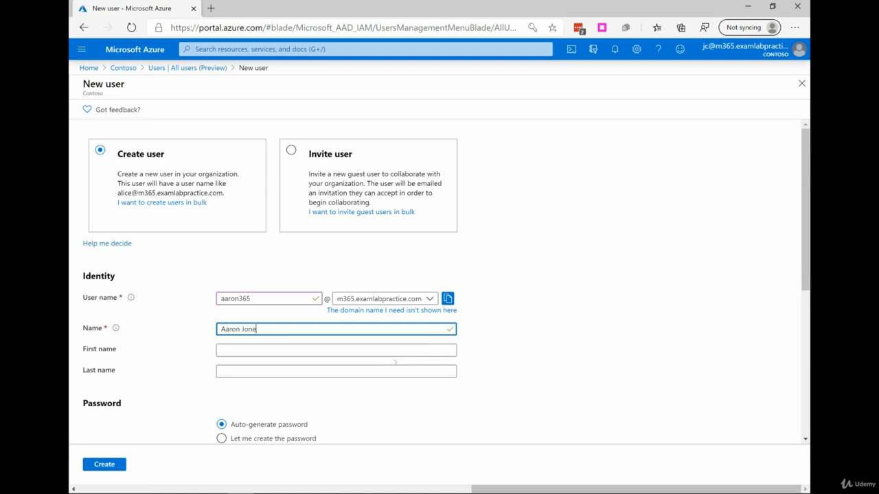
- Fill in the new user's first name and last name
key("Tab")
key("Tab")
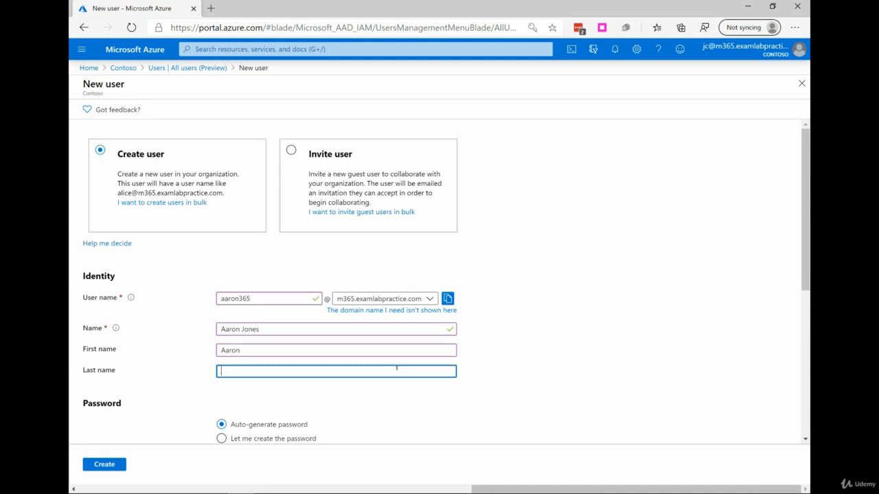
- Reveal and then hide the auto-generated initial password
scroll(451, 353, "down", 2)
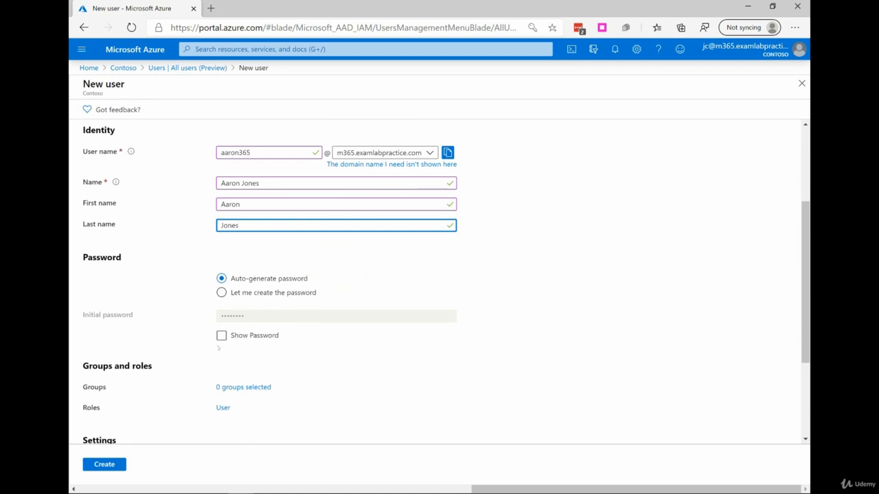
left_click(221, 335)
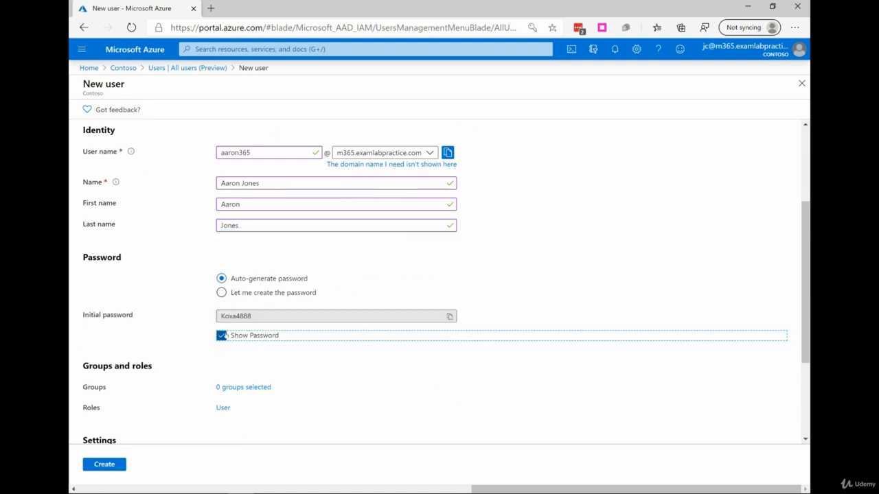
left_click(222, 336)
- Set the new user's usage location to United States
scroll(276, 314, "down", 1)
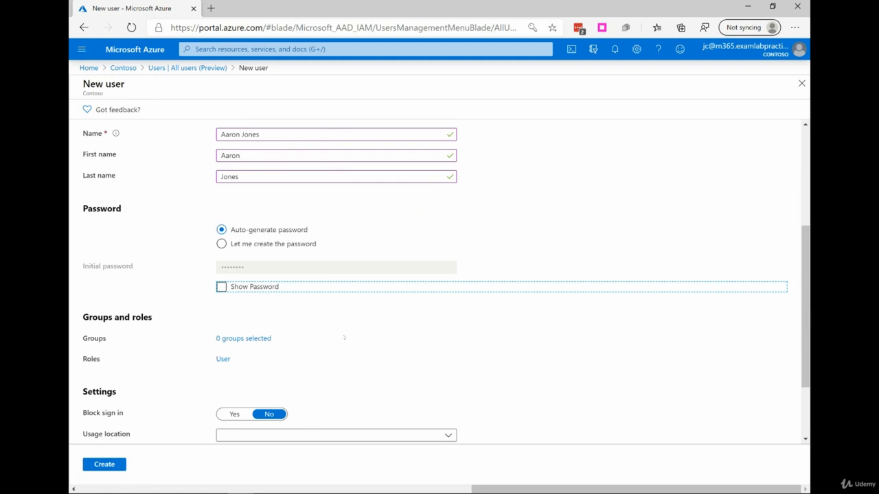
scroll(398, 351, "down", 3)
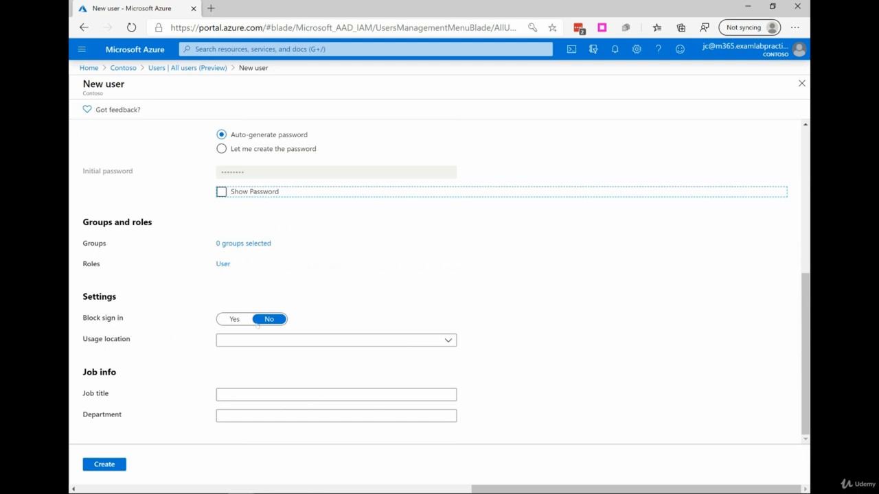
left_click(448, 340)
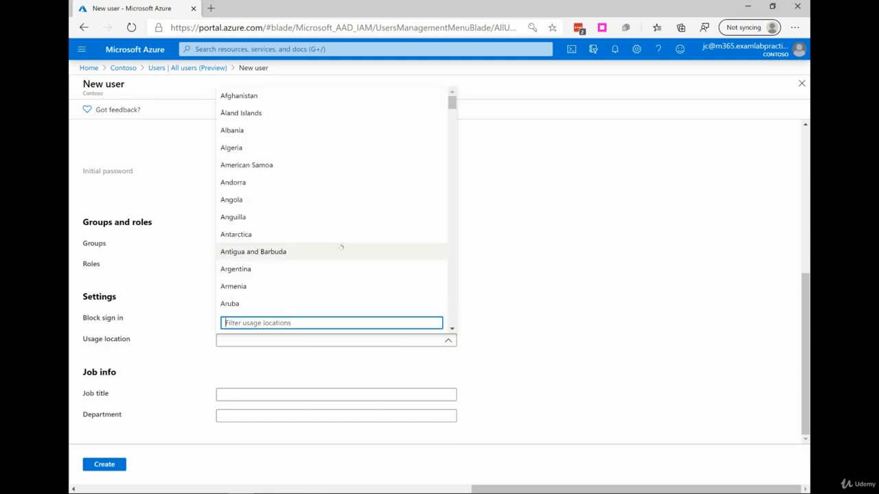
scroll(336, 267, "down", 5)
scroll(339, 272, "down", 13)
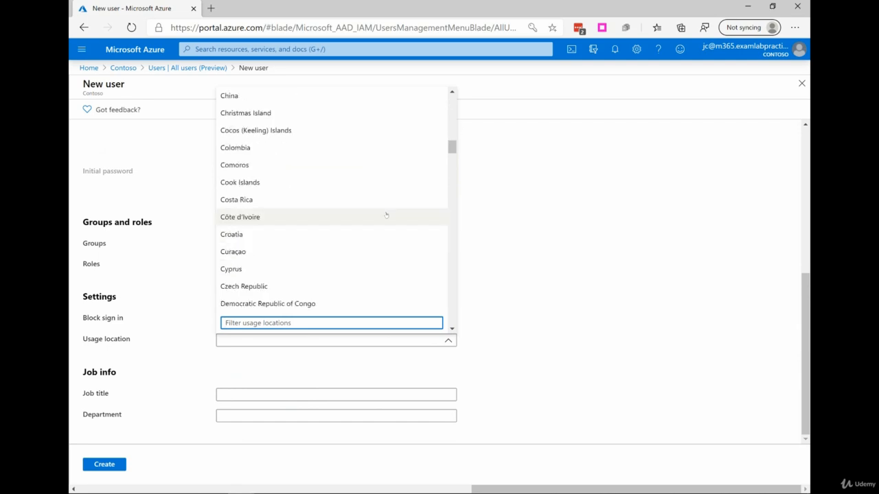
scroll(398, 211, "down", 10)
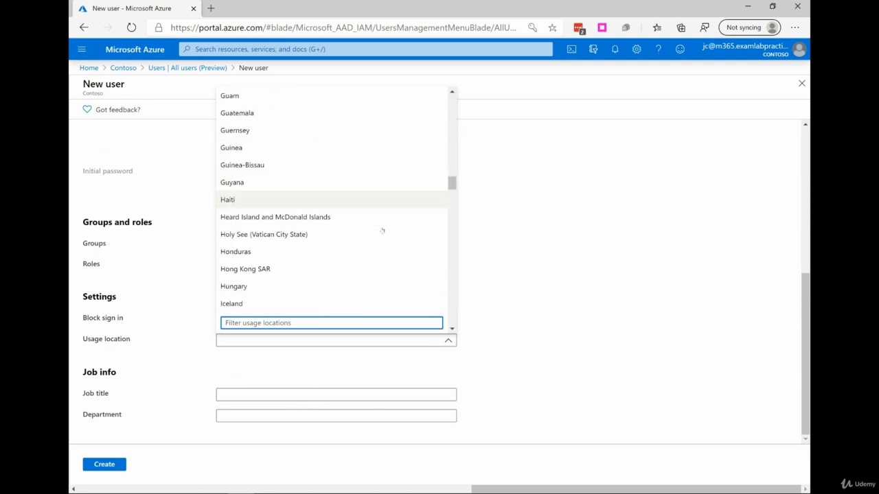
scroll(363, 234, "down", 12)
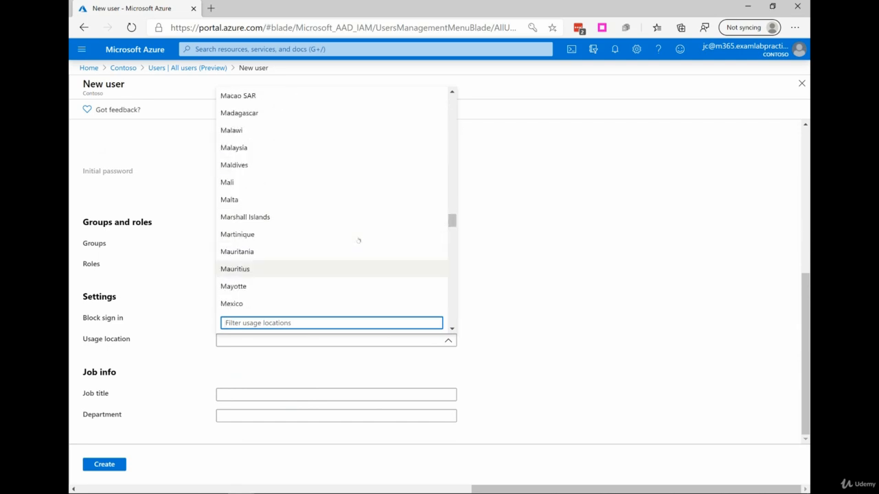
scroll(354, 238, "down", 13)
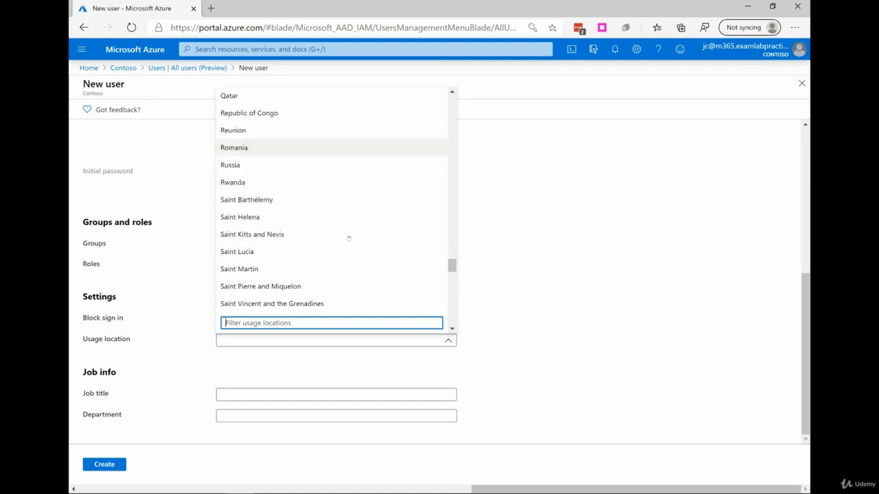
scroll(348, 236, "down", 13)
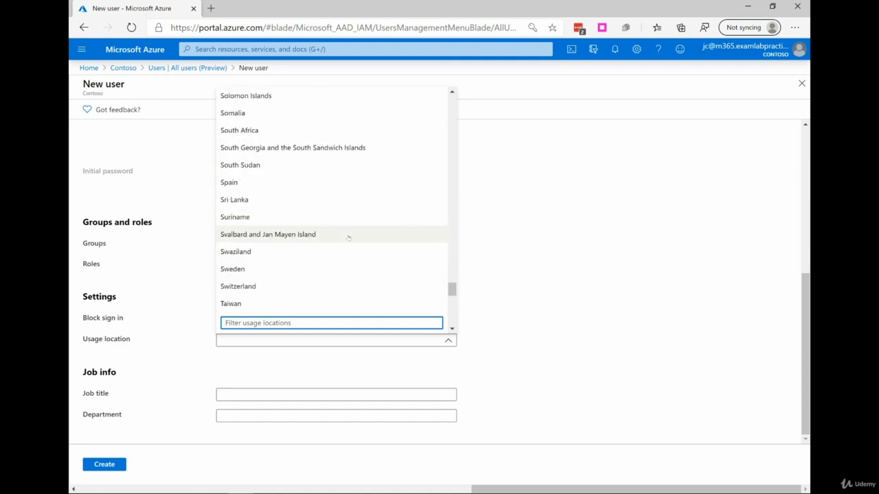
scroll(348, 237, "down", 1)
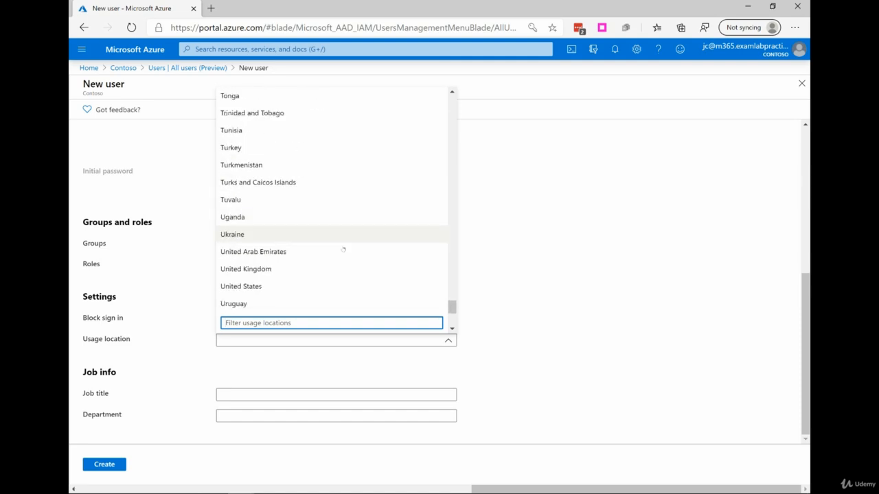
left_click(302, 287)
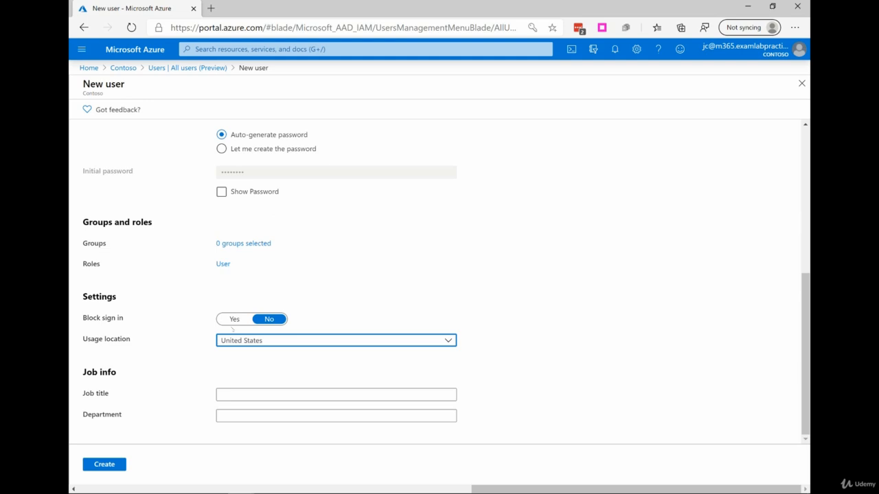
- Review the form and create the new user
scroll(344, 274, "up", 5)
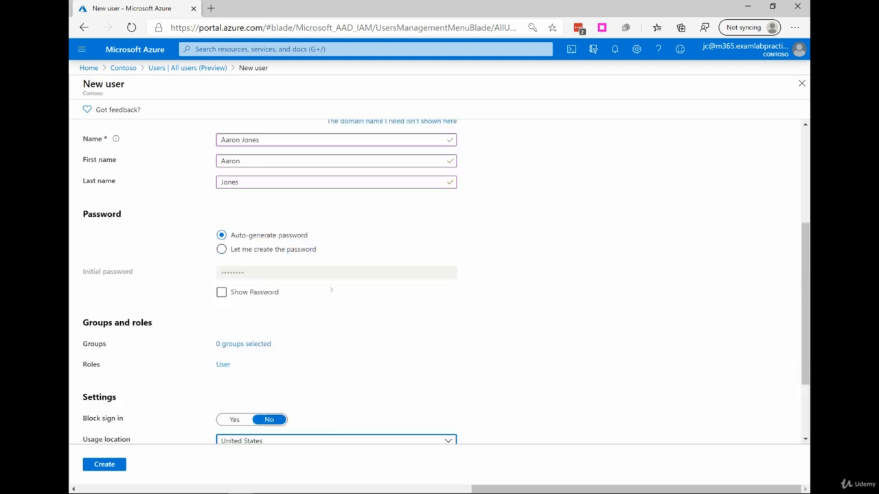
scroll(350, 284, "down", 5)
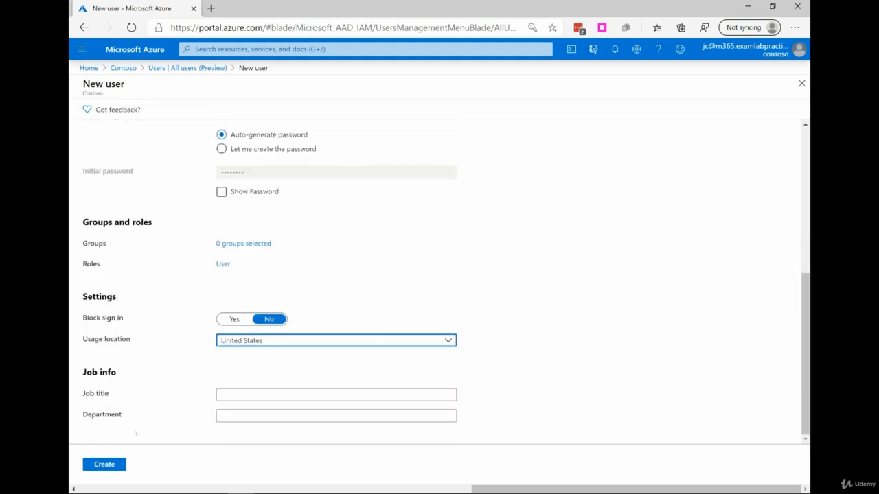
left_click(104, 465)
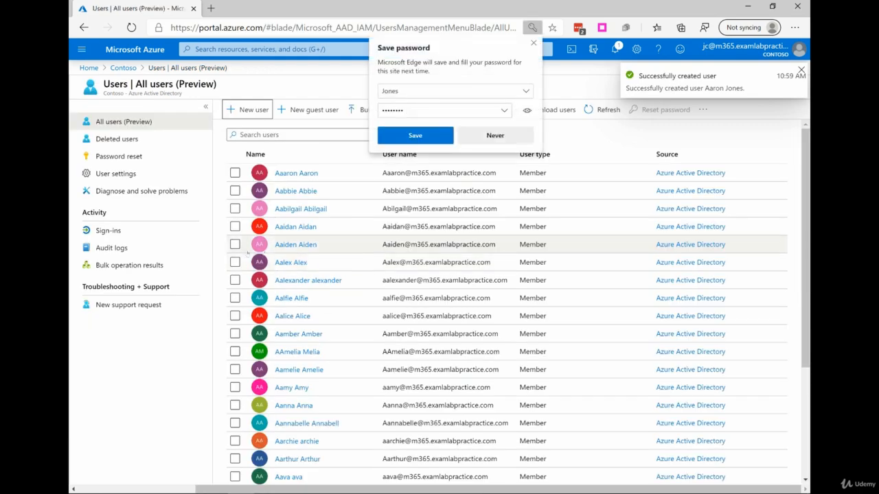
- Dismiss the browser's save-password offer and open the first listed user's profile
left_click(533, 43)
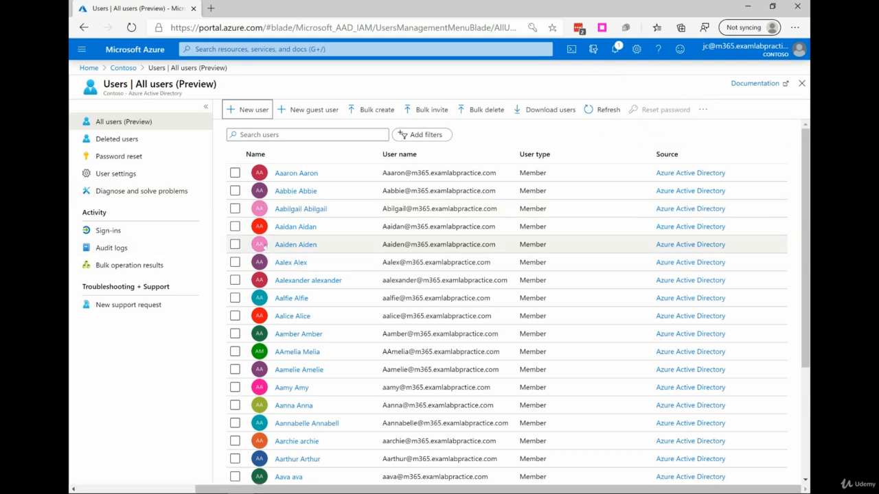
left_click(306, 174)
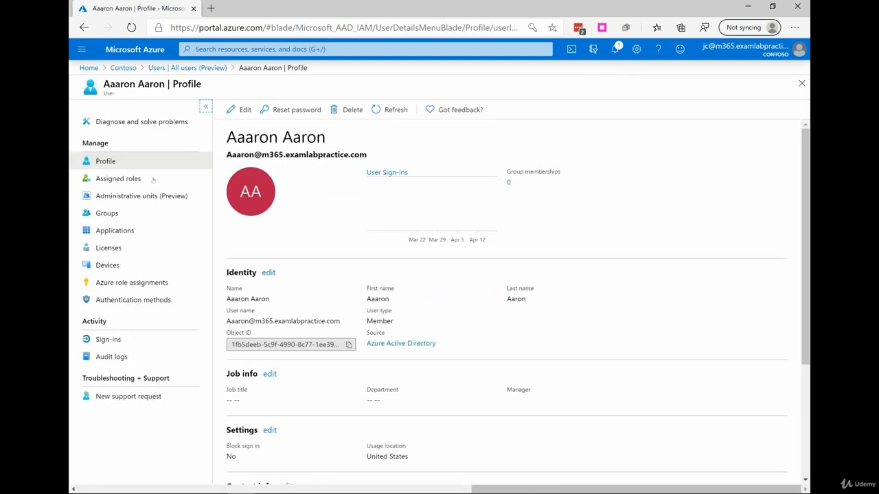
- Examine the user's editable profile fields, assigned roles and group memberships, returning to the profile
scroll(291, 220, "down", 1)
left_click(273, 220)
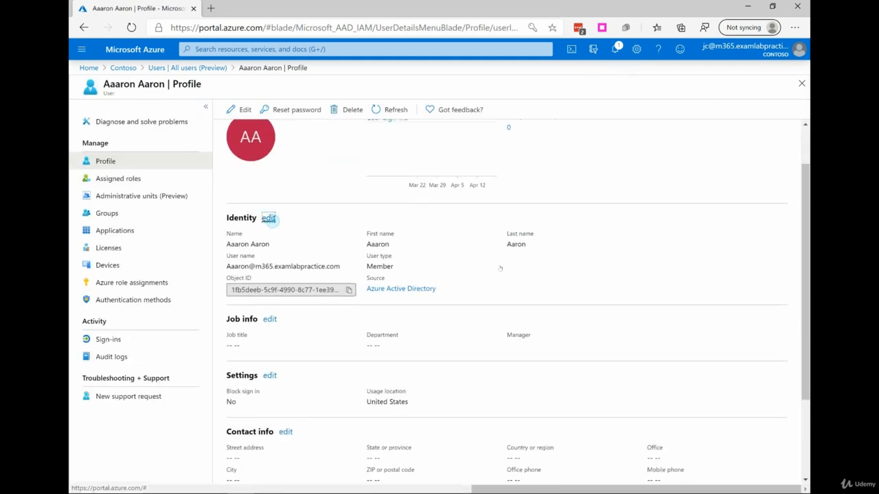
scroll(387, 260, "down", 2)
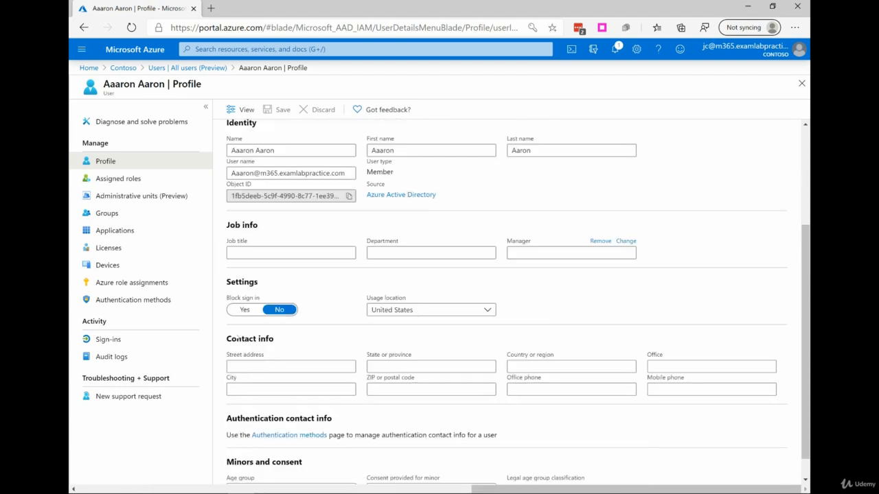
scroll(354, 251, "down", 1)
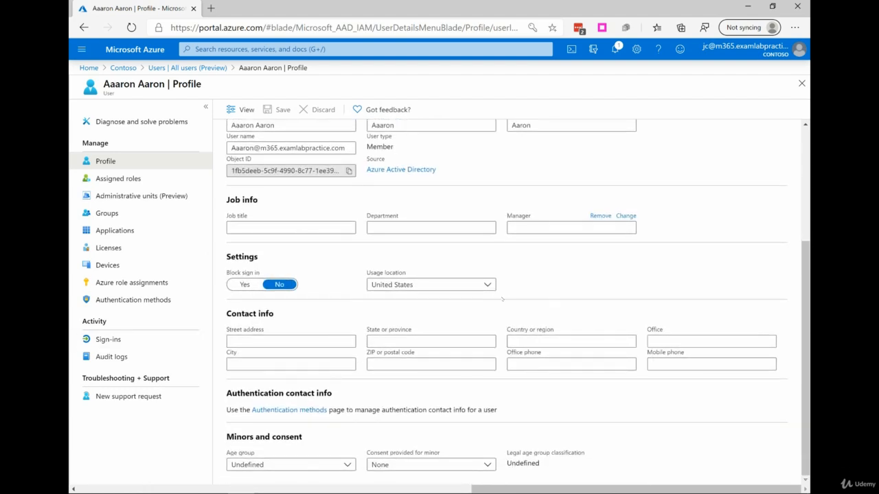
scroll(333, 338, "up", 3)
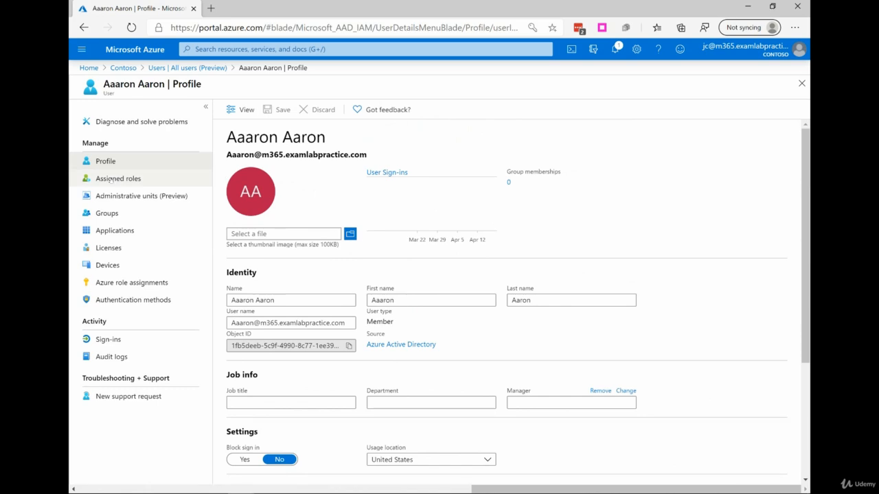
left_click(100, 180)
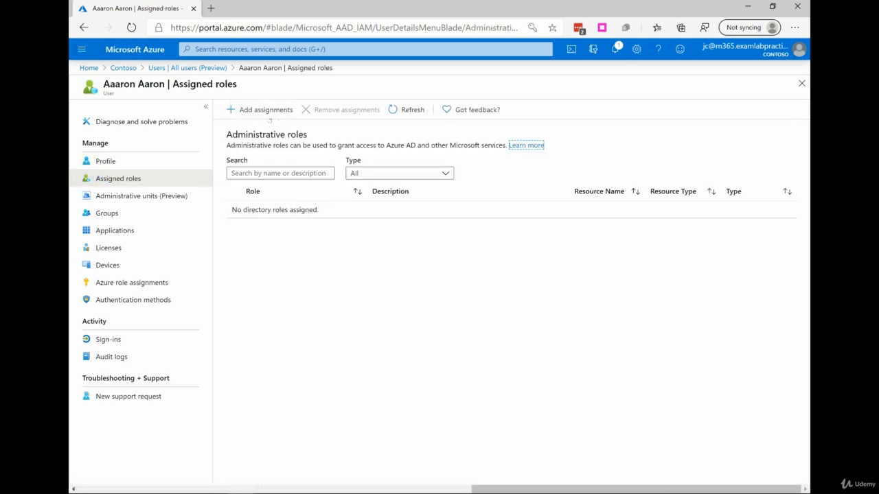
left_click(131, 213)
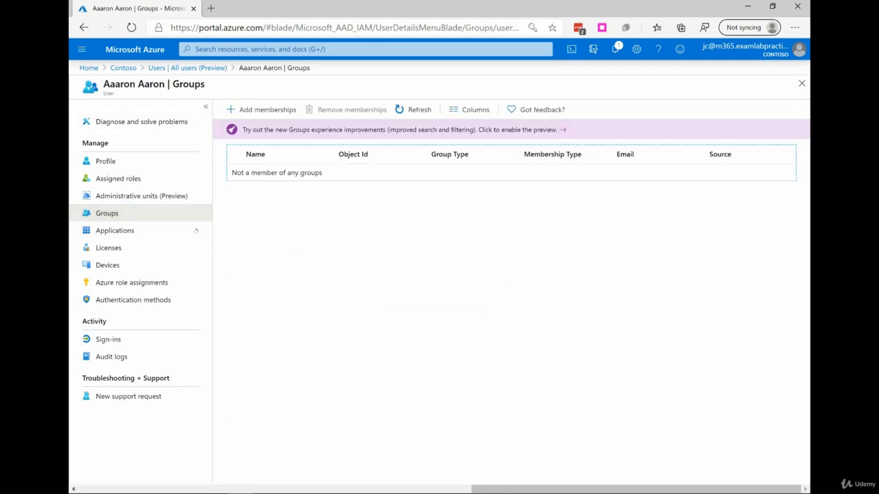
left_click(127, 163)
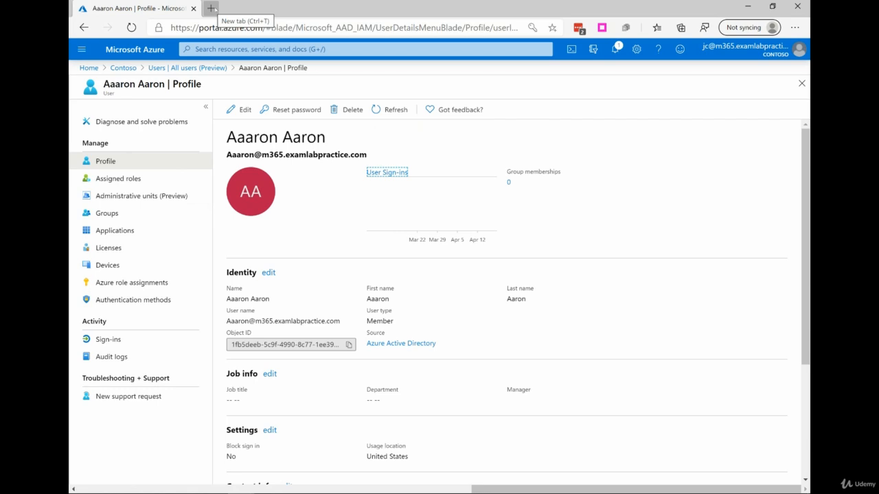
- Open portal.office.com in a new browser tab and go to the Microsoft 365 admin center
left_click(211, 8)
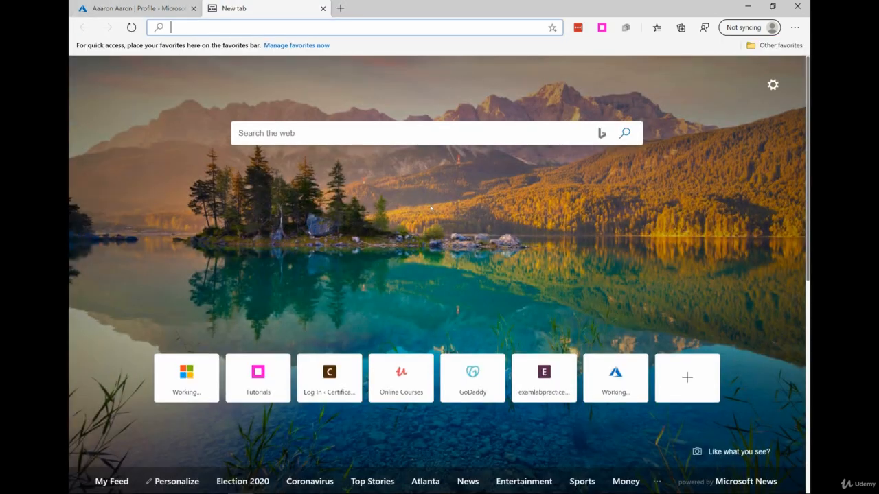
type("portal.office.com")
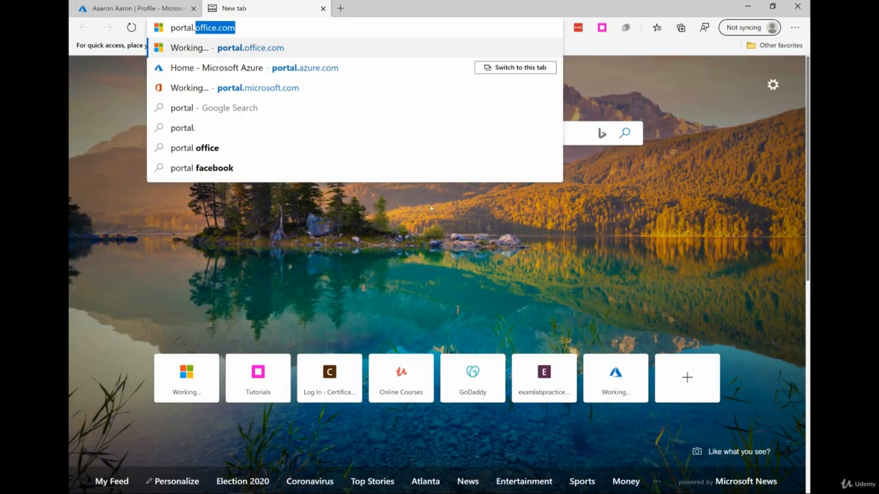
key("Return")
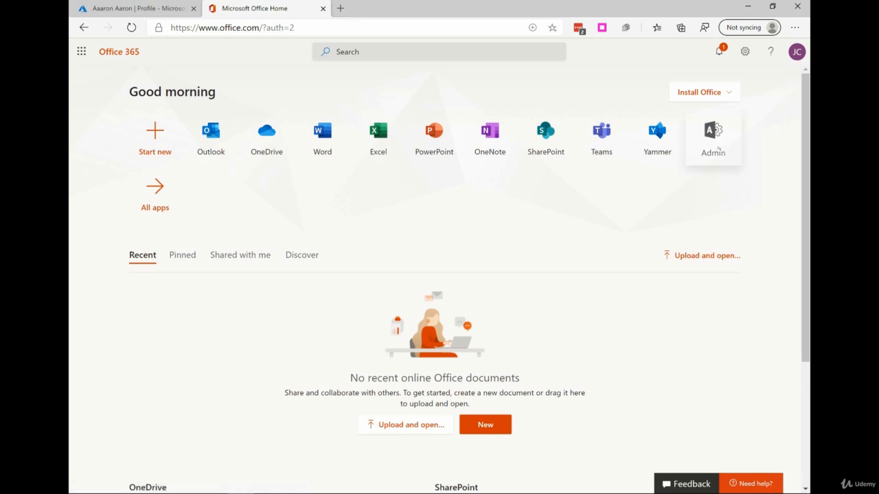
left_click(711, 146)
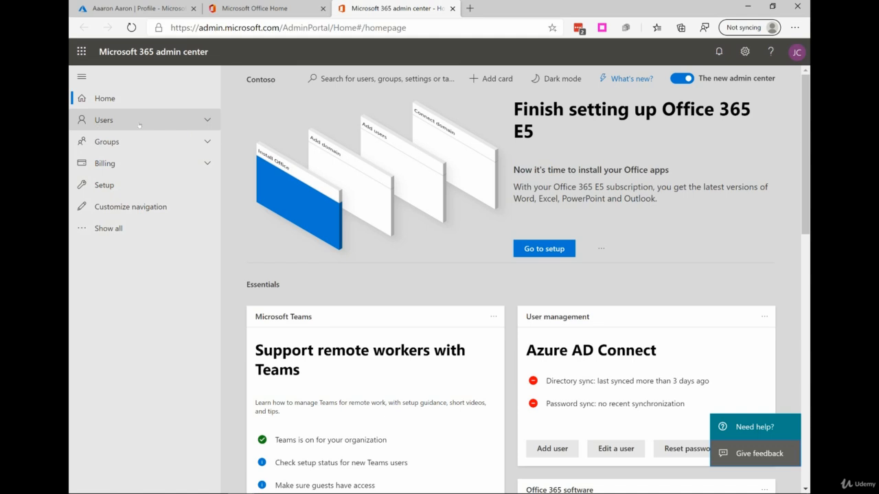
- Start adding a user from the active users list and enter the new user's first name
left_click(162, 124)
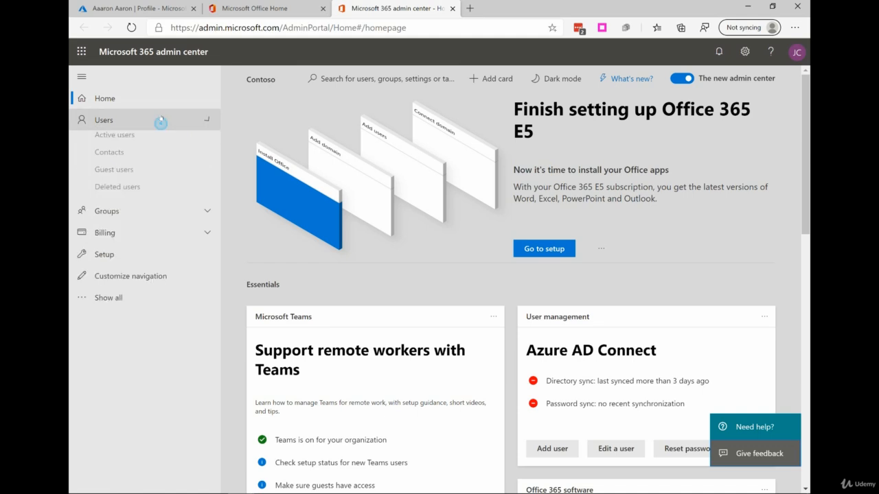
left_click(132, 140)
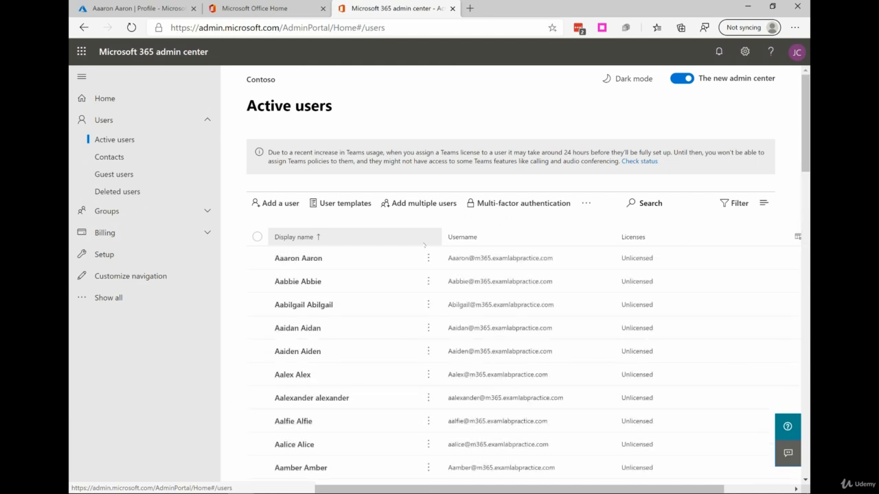
left_click(281, 203)
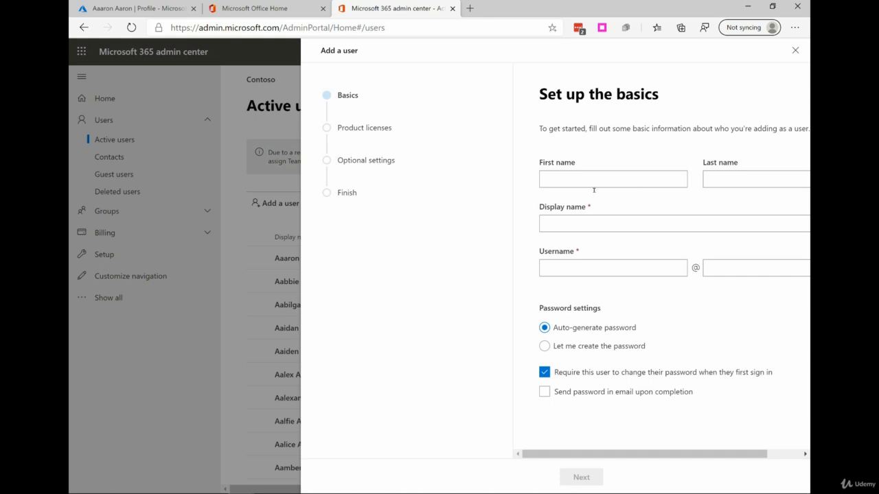
left_click(591, 180)
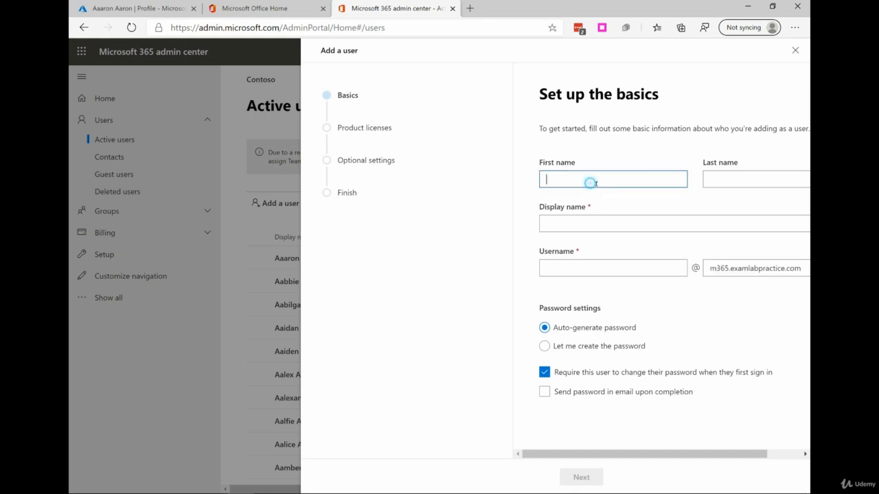
type("aa")
key("BackSpace")
key("BackSpace")
key("Tab")
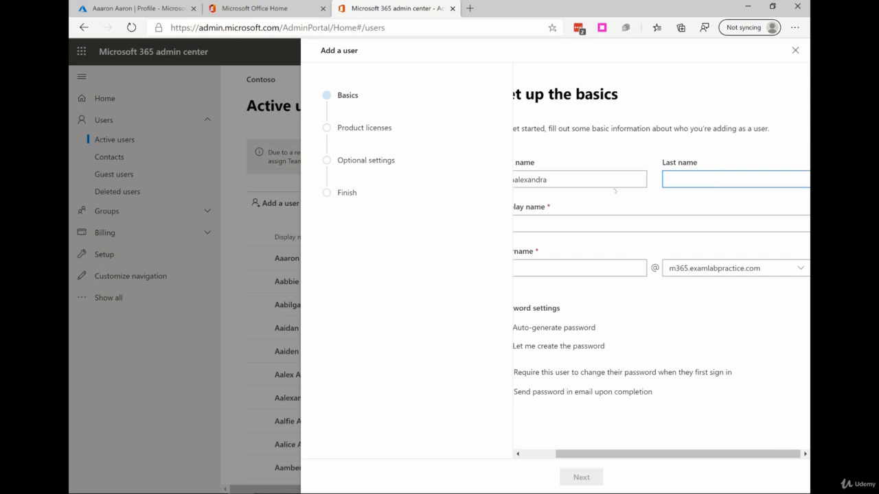
- Enter the new user's last name and a username matching the first name, then continue to product licenses
key("Tab")
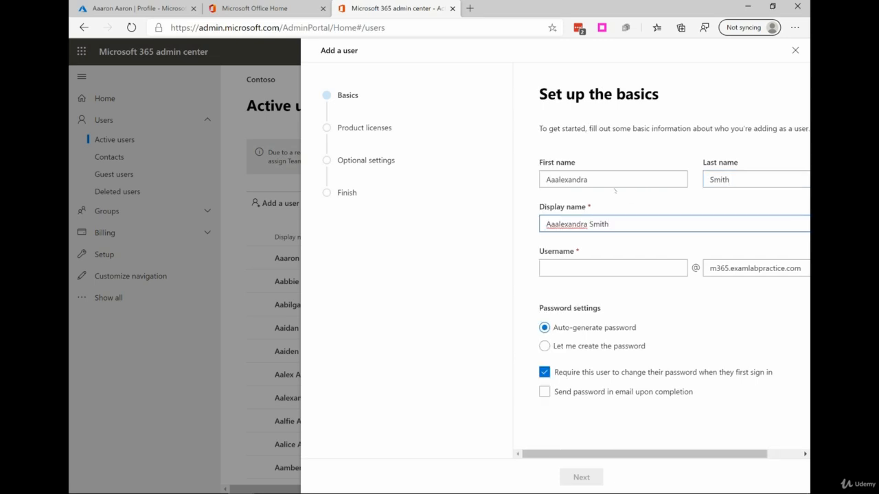
left_click(568, 264)
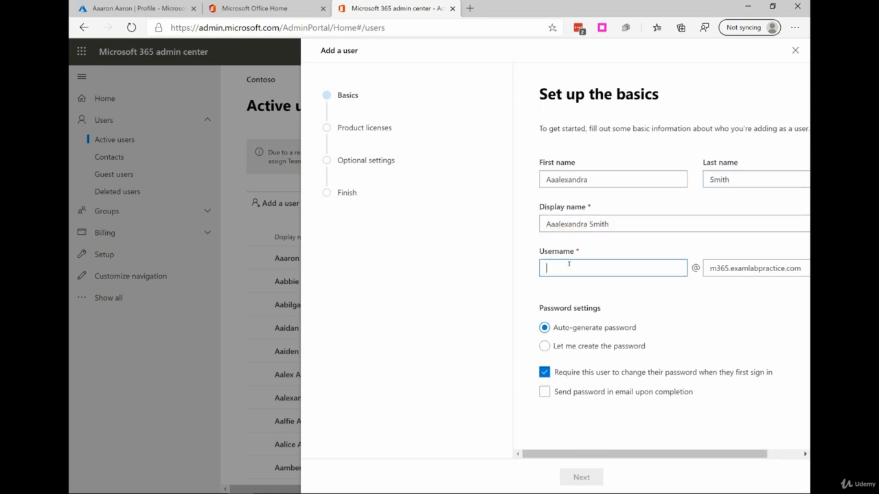
type("Aaalexandra")
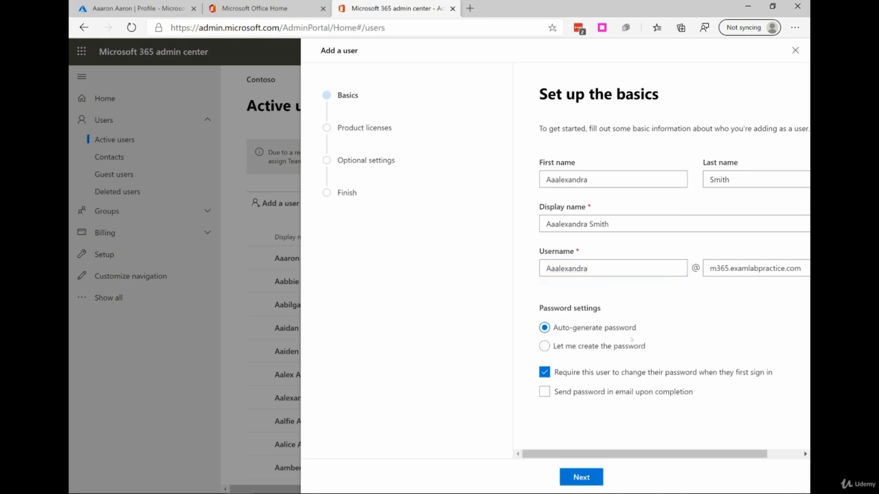
left_click(587, 478)
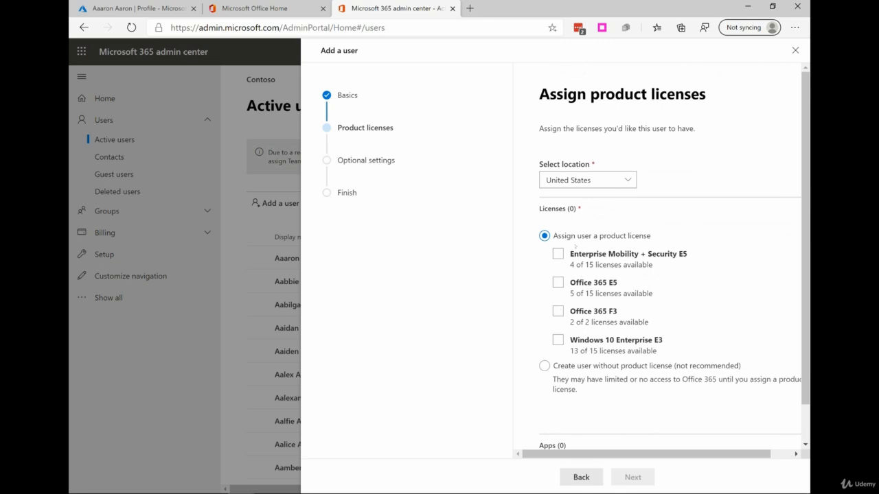
- Choose to create the user without a product license and continue to optional settings
scroll(563, 309, "down", 1)
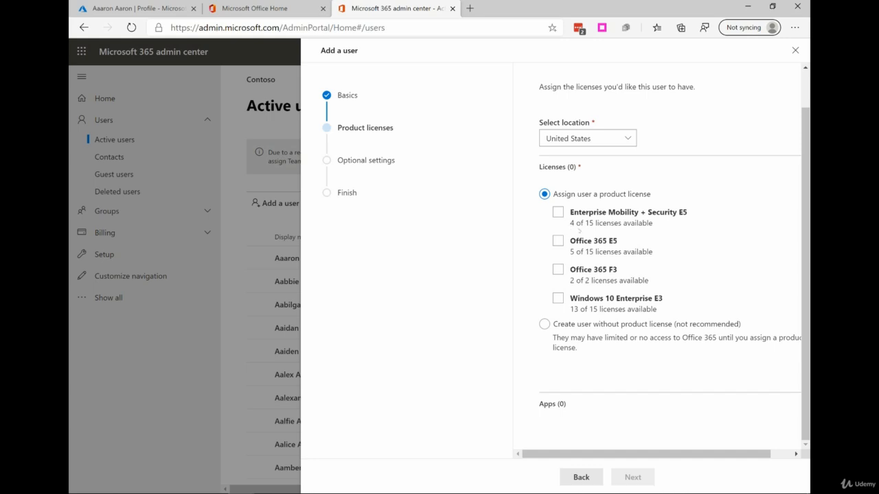
left_click(594, 246)
left_click(572, 327)
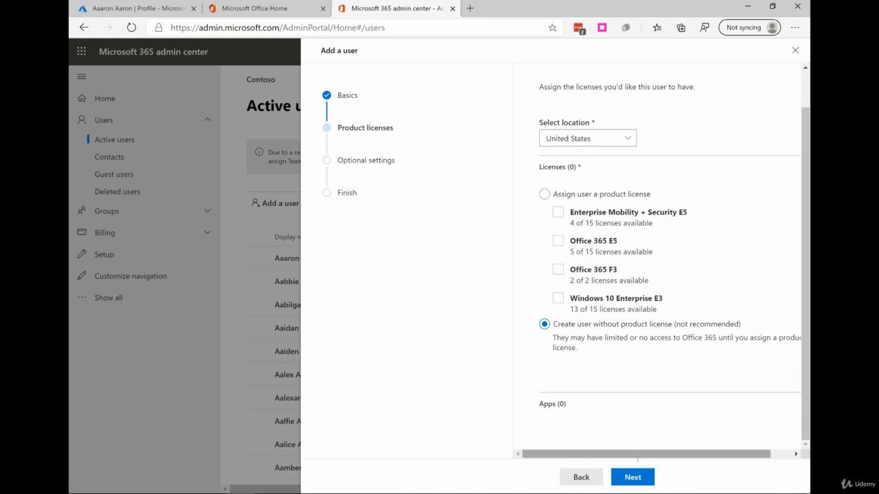
left_click(642, 472)
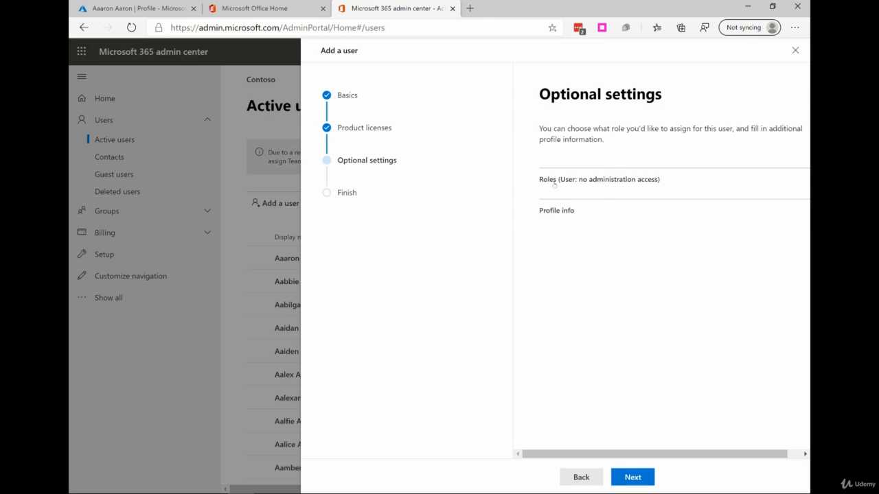
- Keep the default user role, finish adding the user, and close the confirmation
left_click(642, 479)
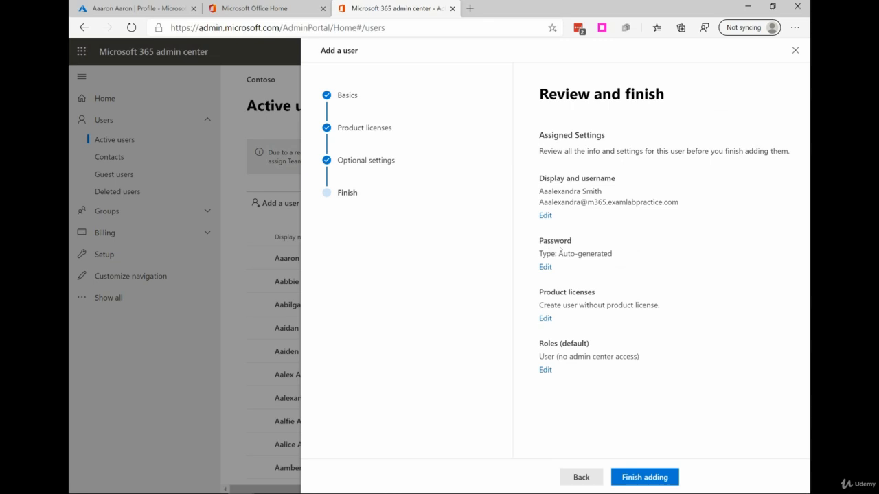
left_click(638, 479)
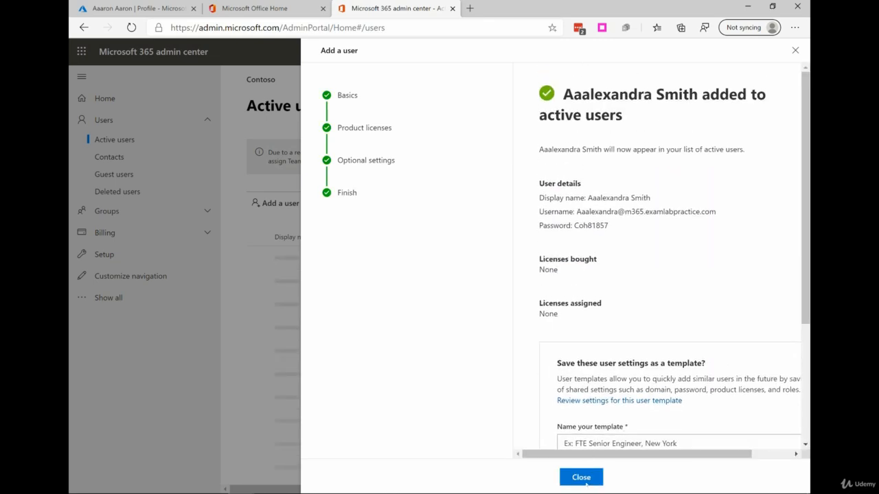
left_click(577, 477)
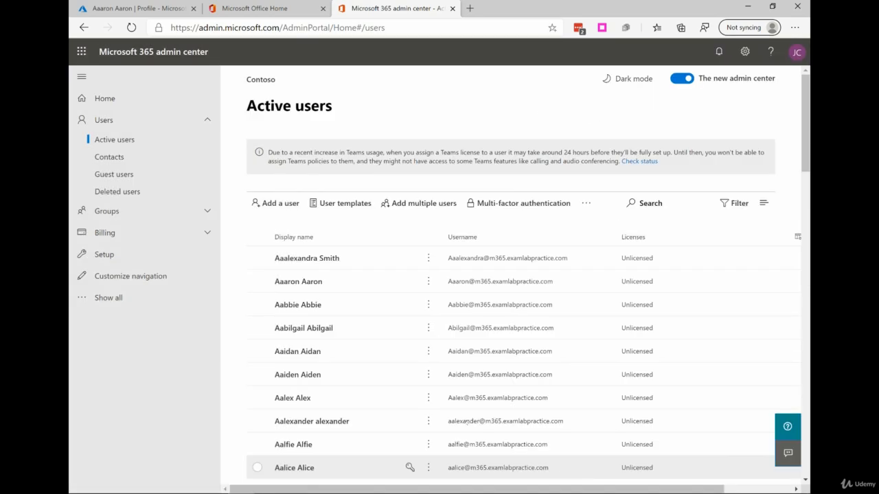
- Open the new user's account details from the active users list and close them
left_click(309, 259)
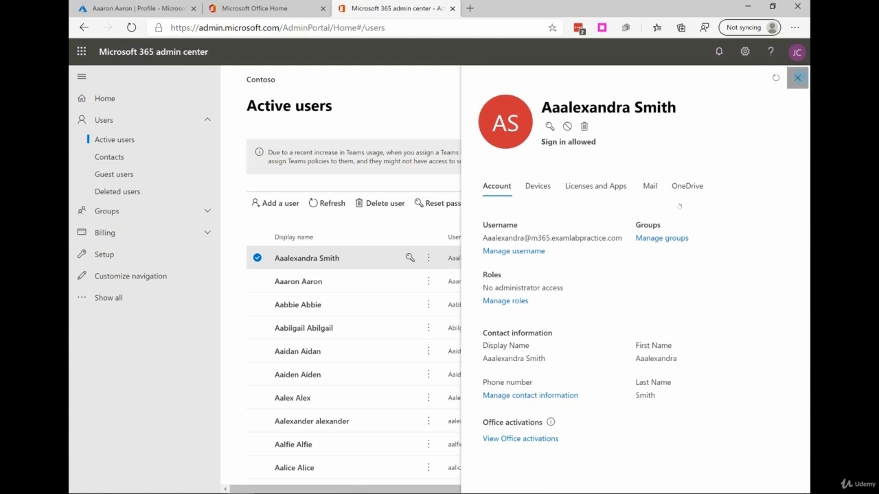
left_click(797, 77)
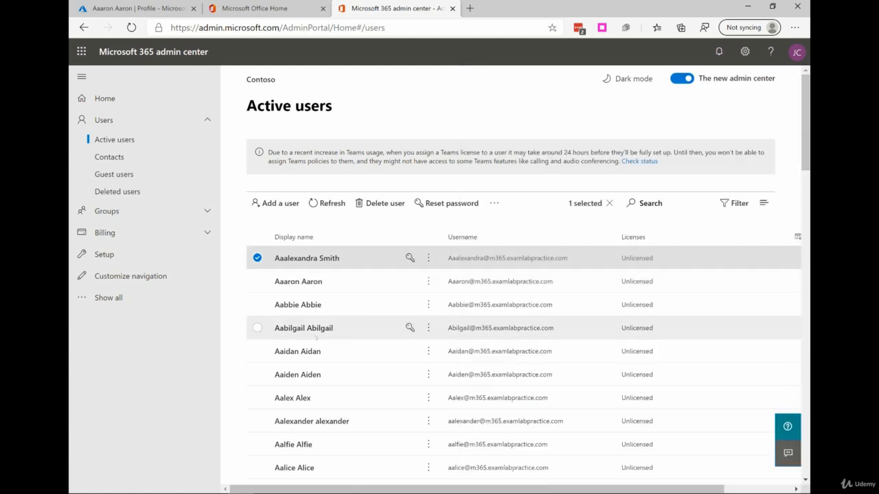